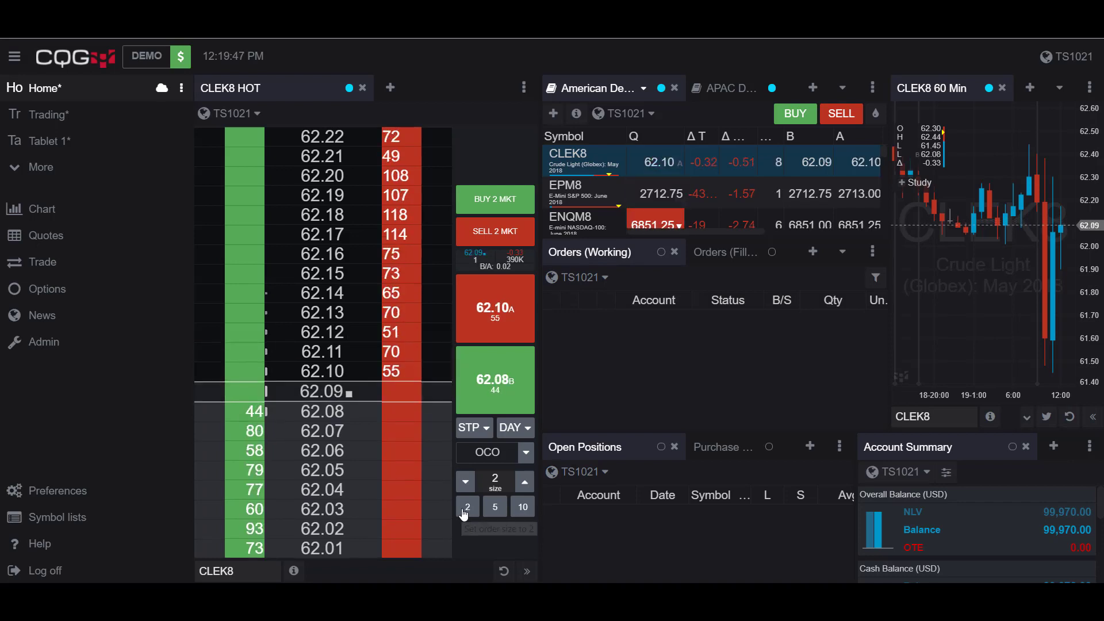
- Try the ticket's order size buttons 5 and 10, then return the size to 2
left_click(493, 509)
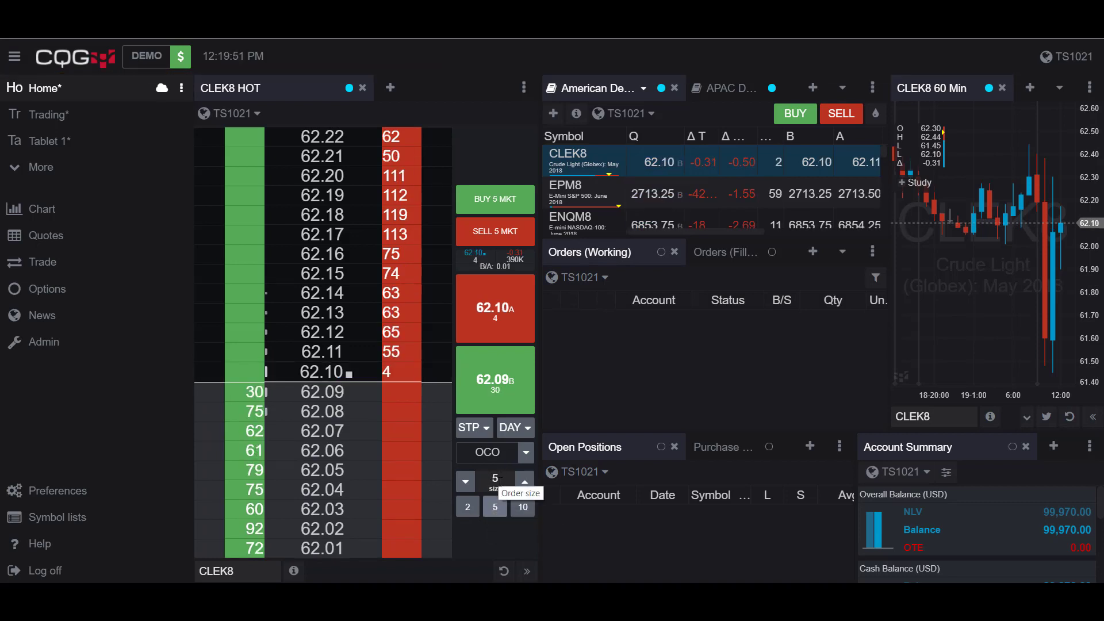
left_click(522, 509)
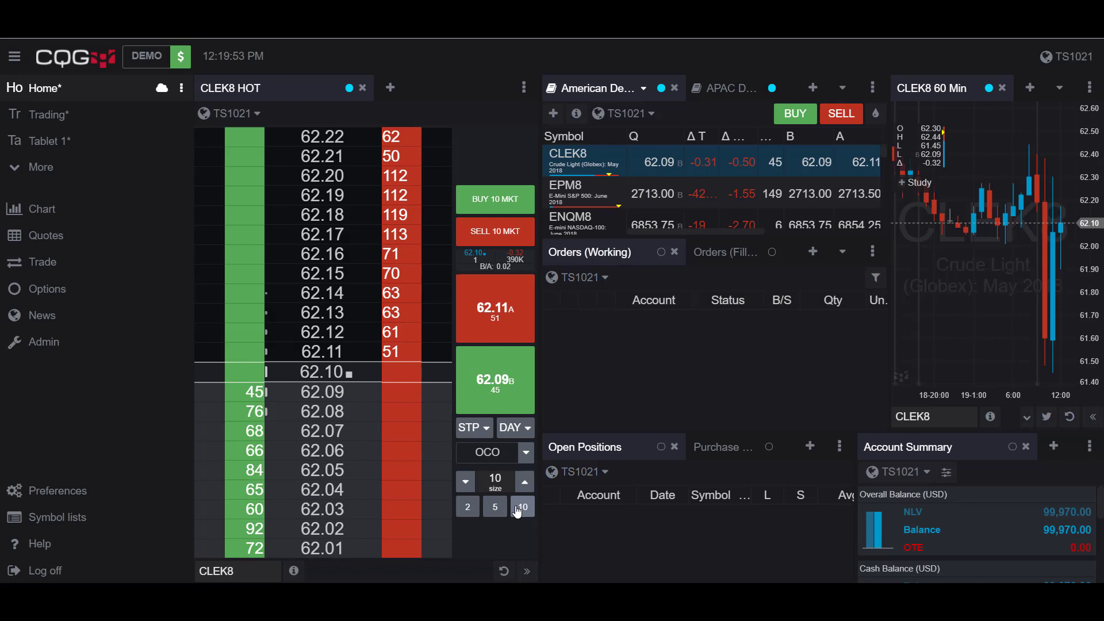
left_click(465, 509)
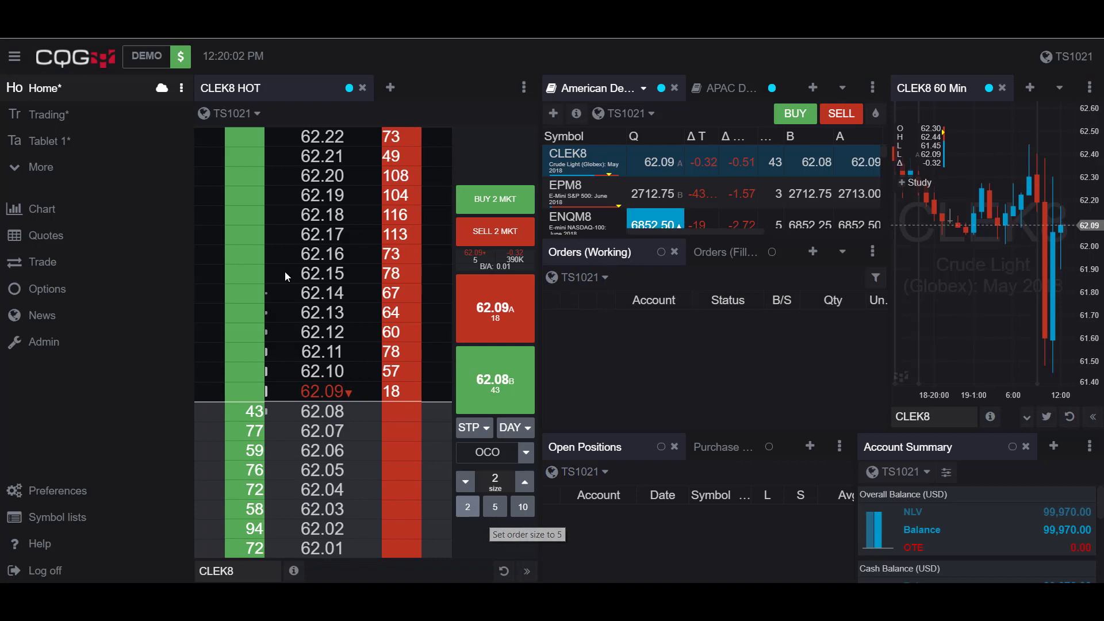
- Open the per-symbol trading settings in Preferences
left_click(48, 492)
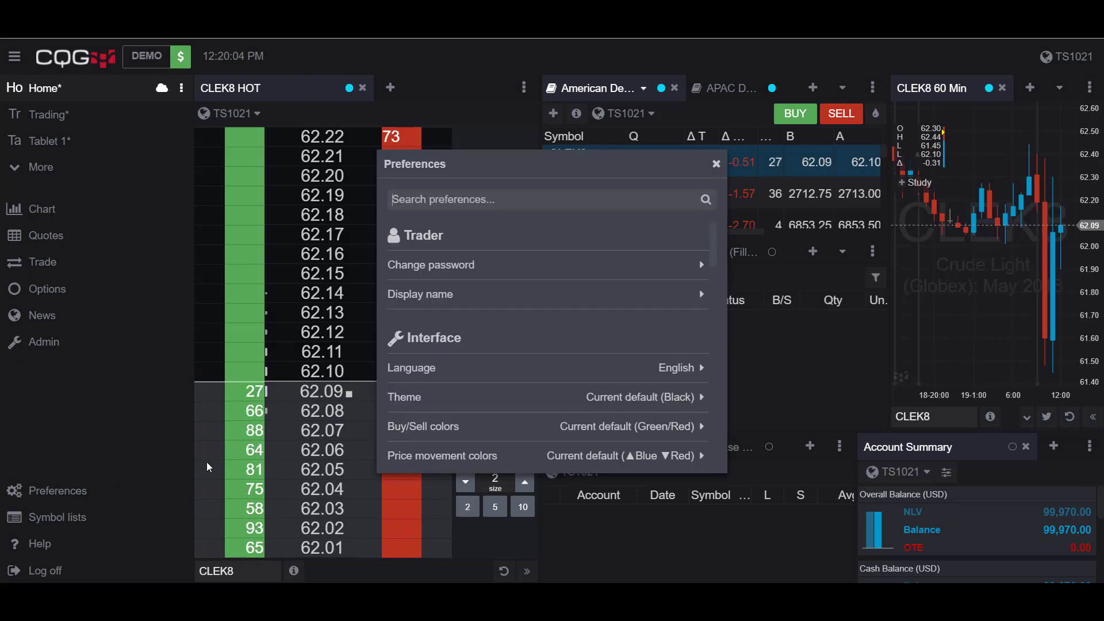
scroll(638, 272, "down", 10)
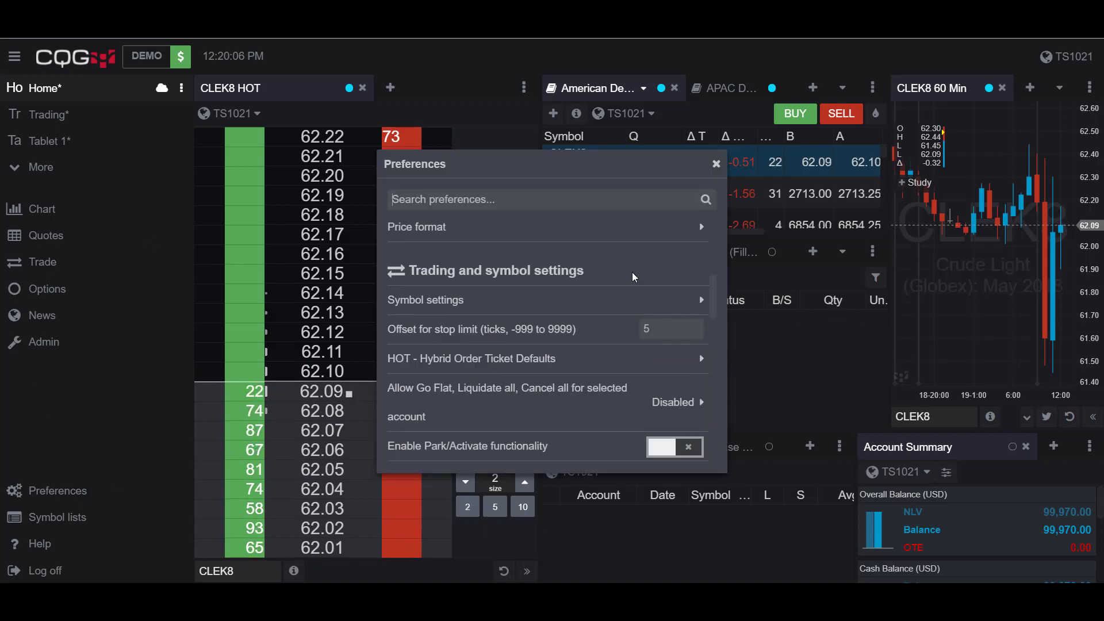
scroll(460, 307, "up", 2)
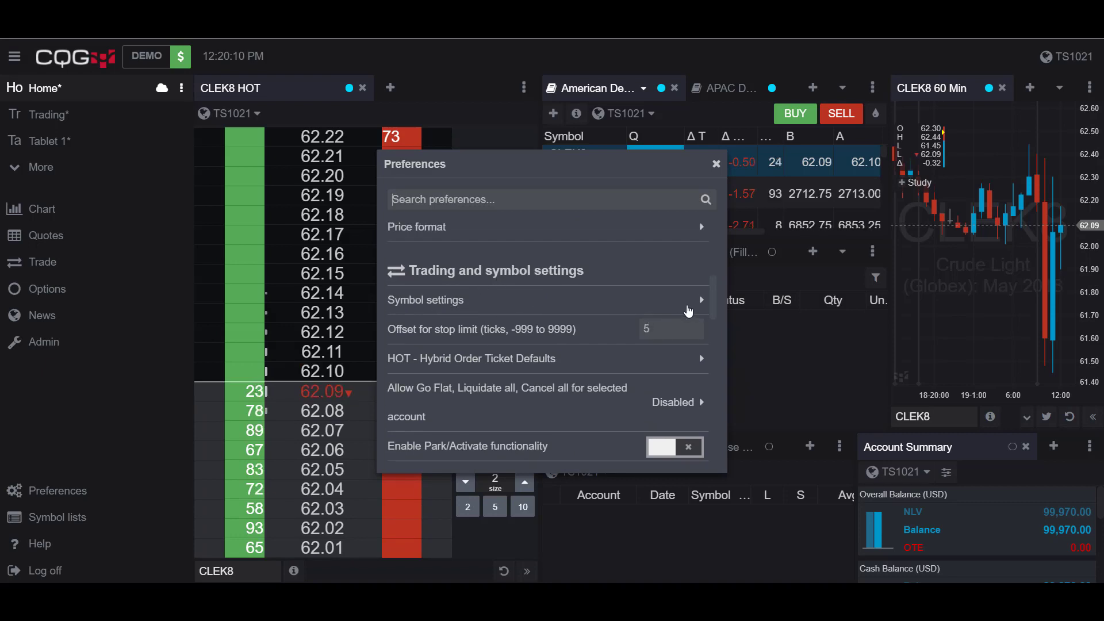
left_click(688, 312)
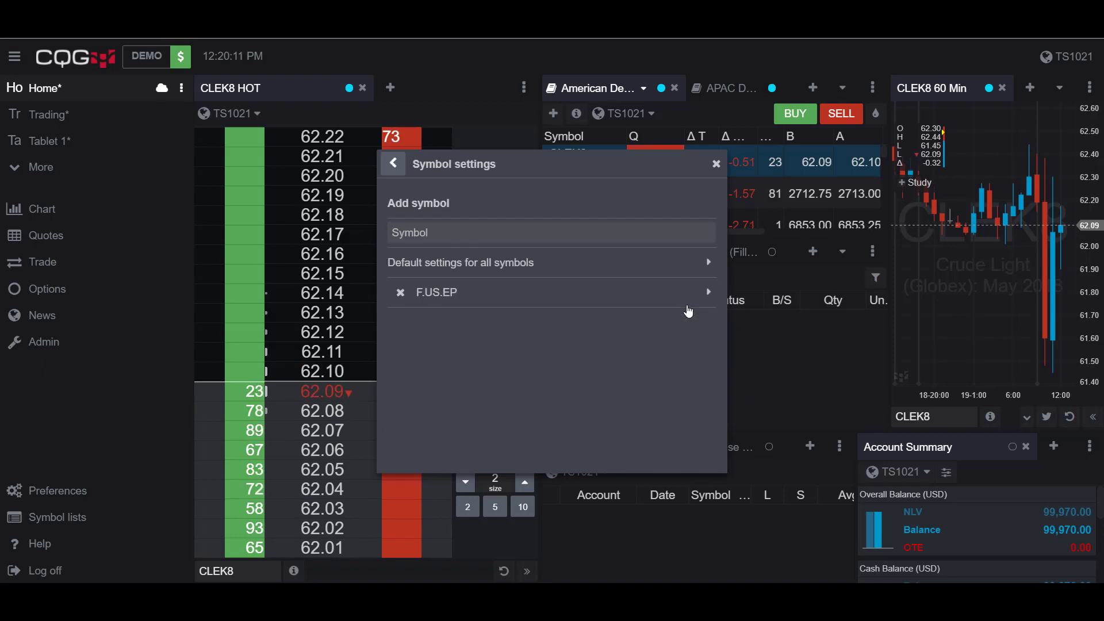
- Remove the F.US.EP entry and re-add it by searching EP and choosing E-Mini S&P 500
left_click(402, 296)
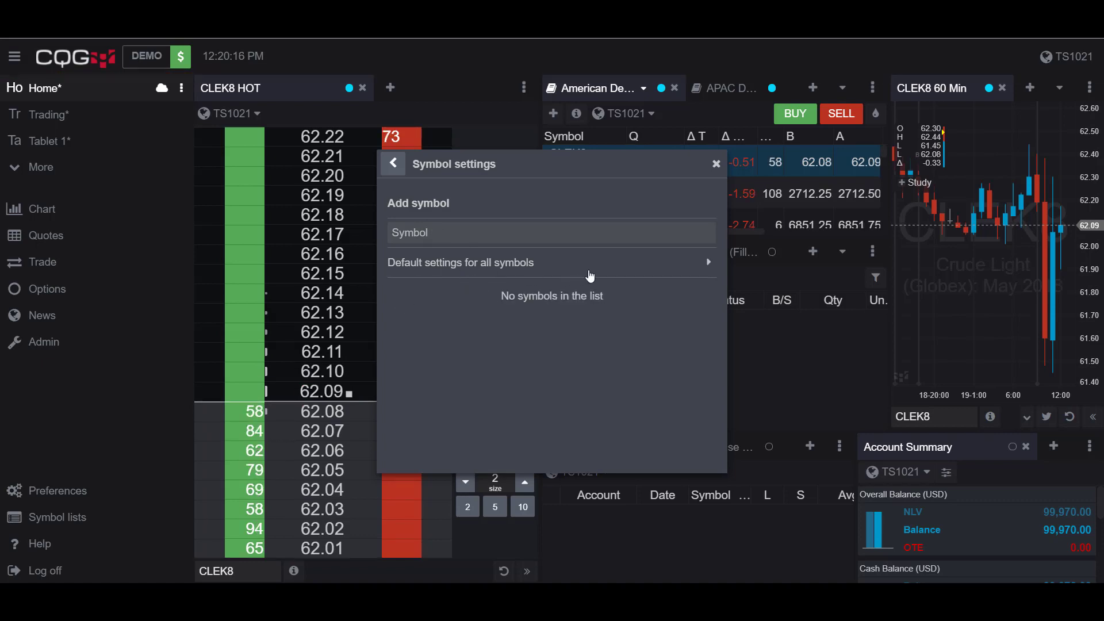
left_click(529, 235)
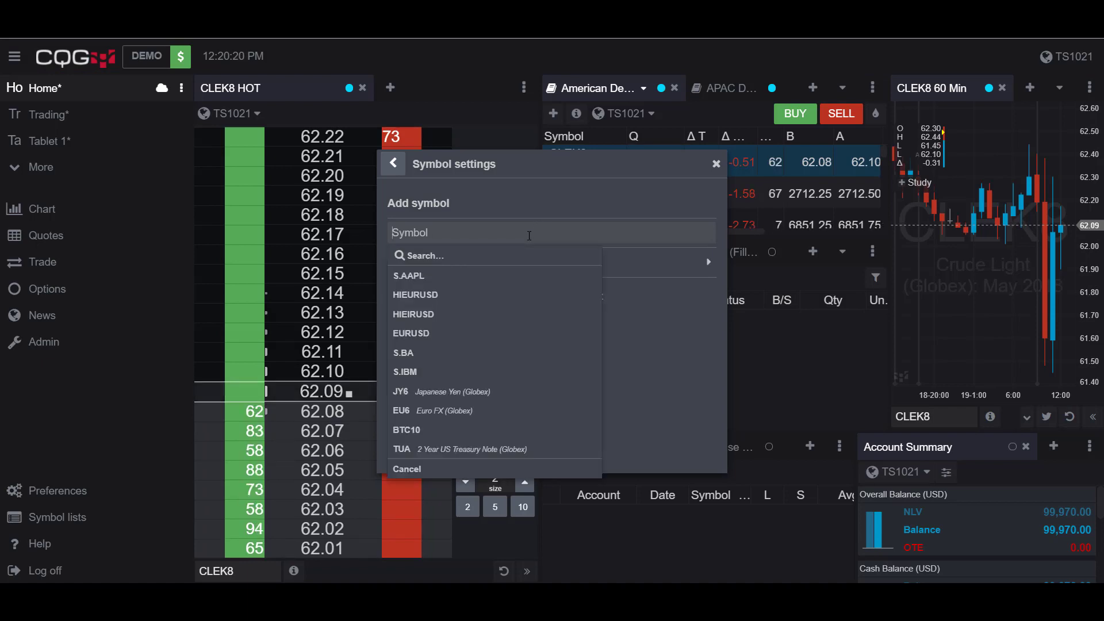
type("EP")
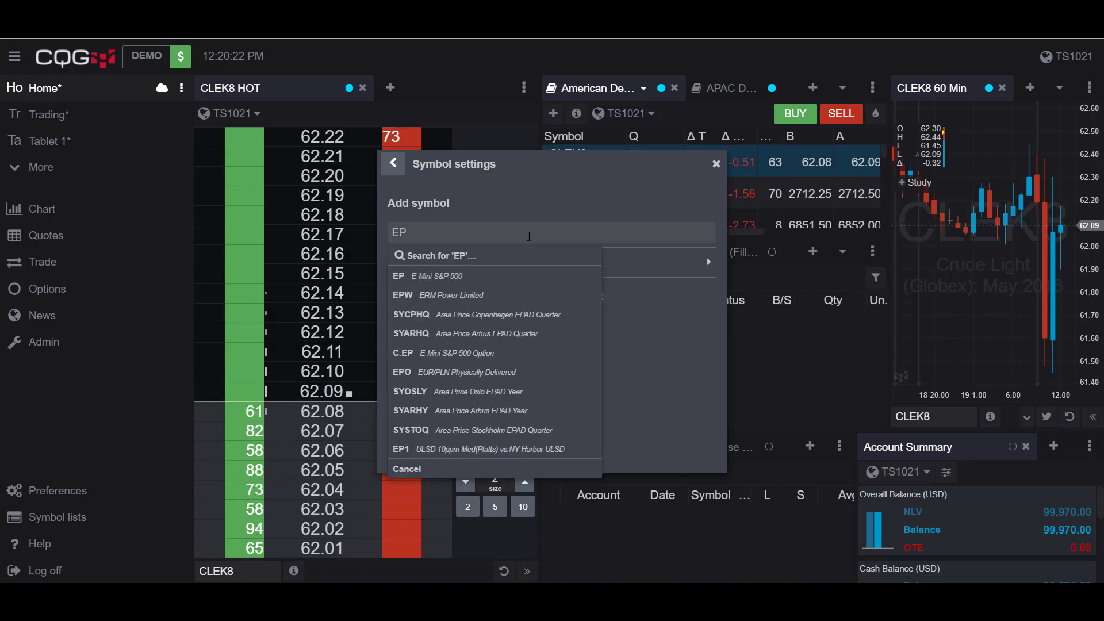
left_click(509, 276)
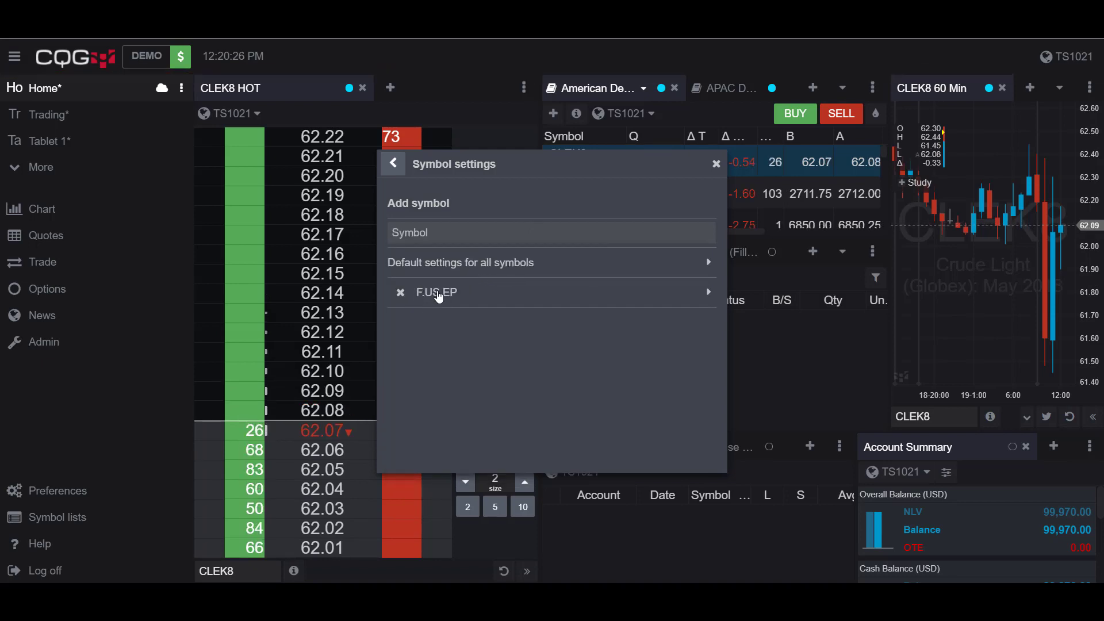
- Open the F.US.EP settings page and scroll down to its order size button fields
left_click(704, 293)
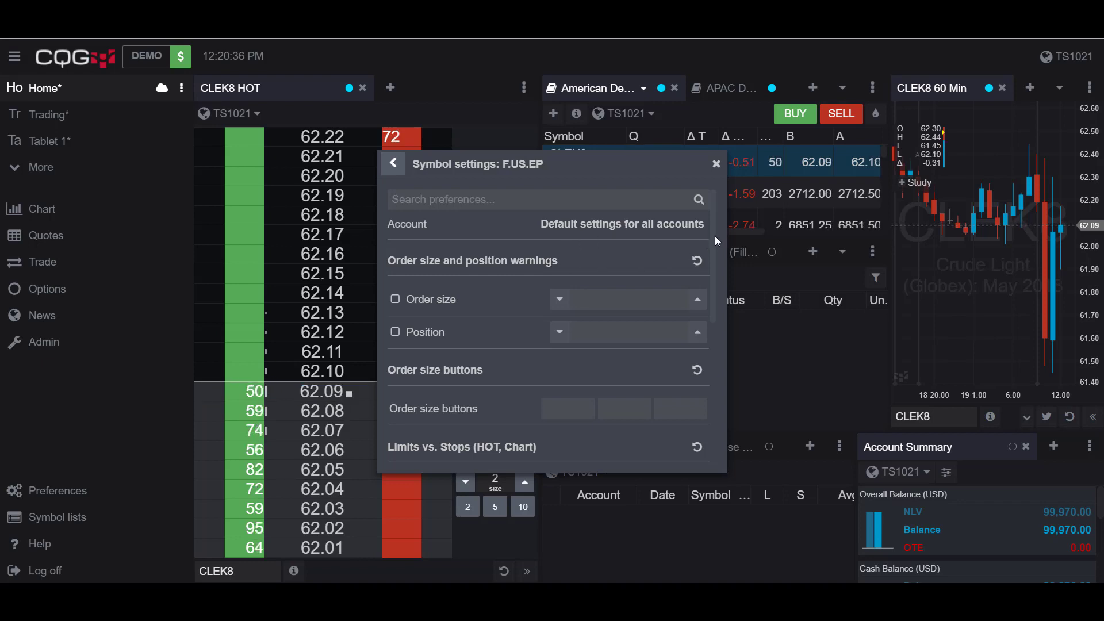
scroll(717, 264, "down", 5)
scroll(702, 240, "up", 3)
scroll(702, 239, "up", 2)
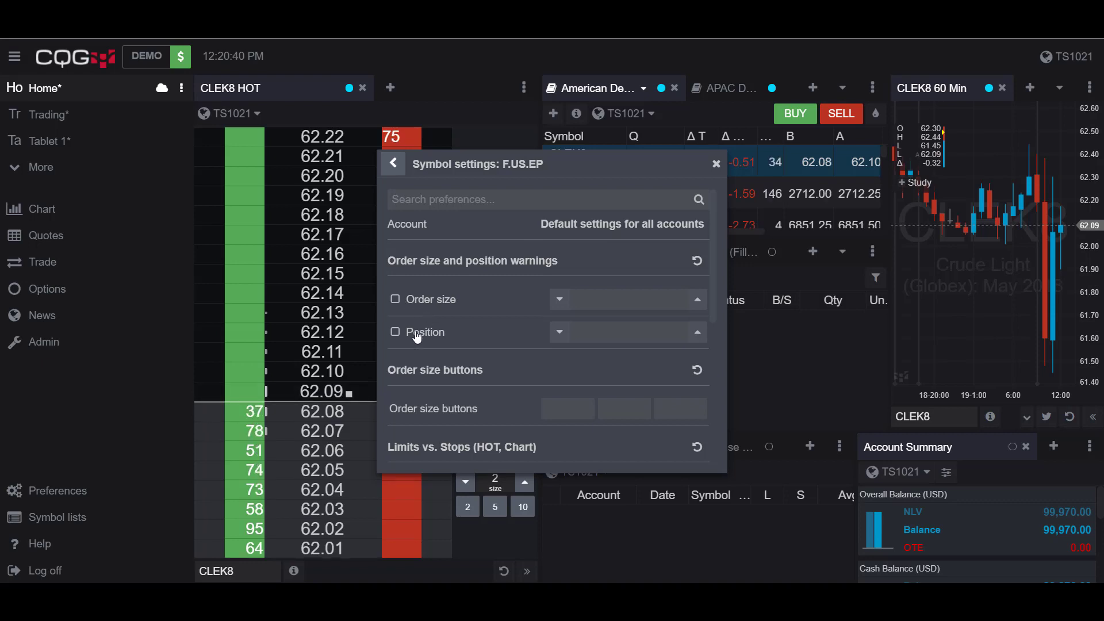
scroll(417, 305, "down", 2)
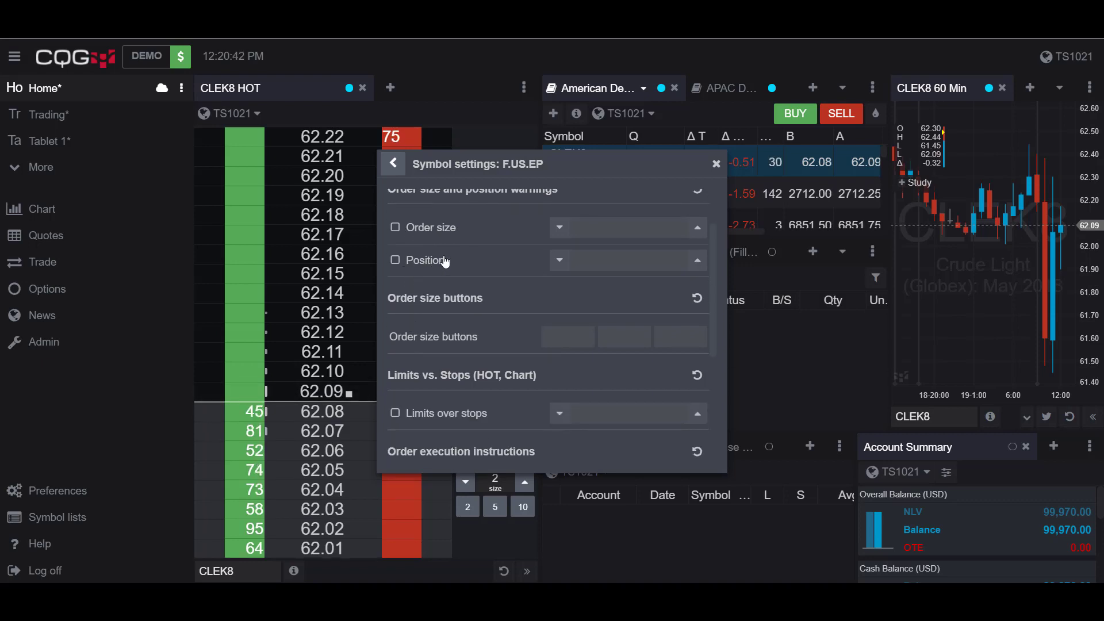
scroll(452, 268, "down", 2)
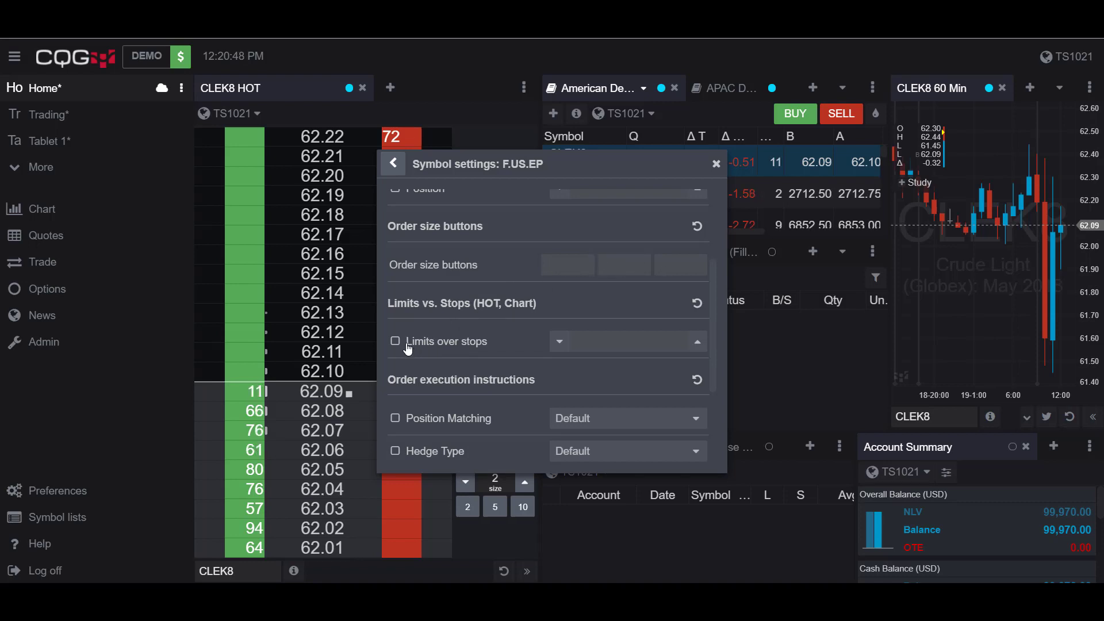
scroll(412, 352, "down", 2)
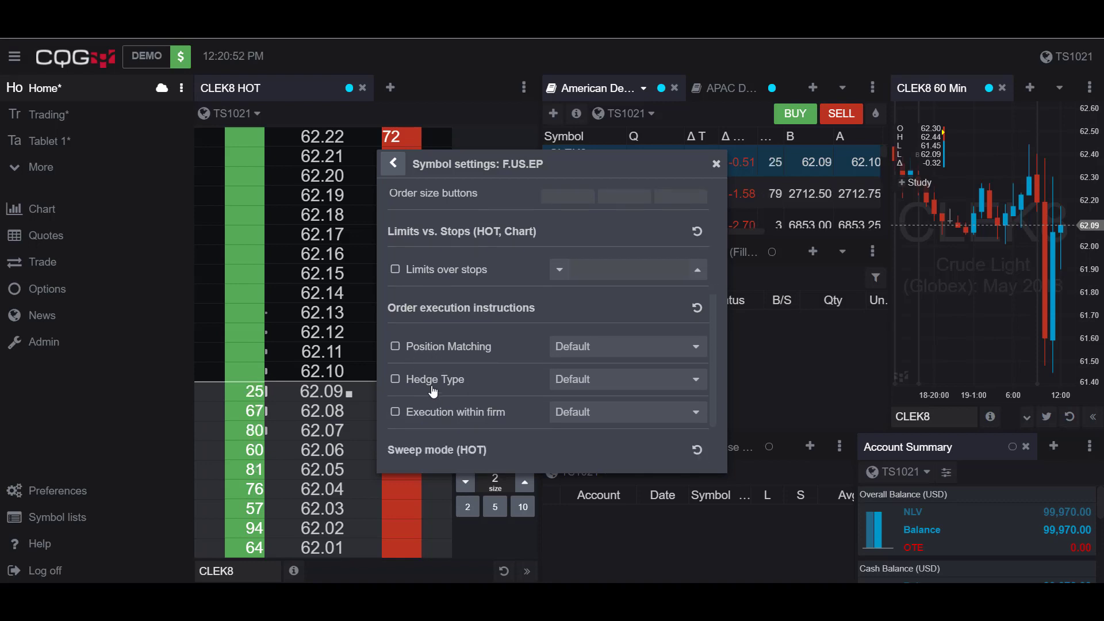
scroll(434, 391, "down", 2)
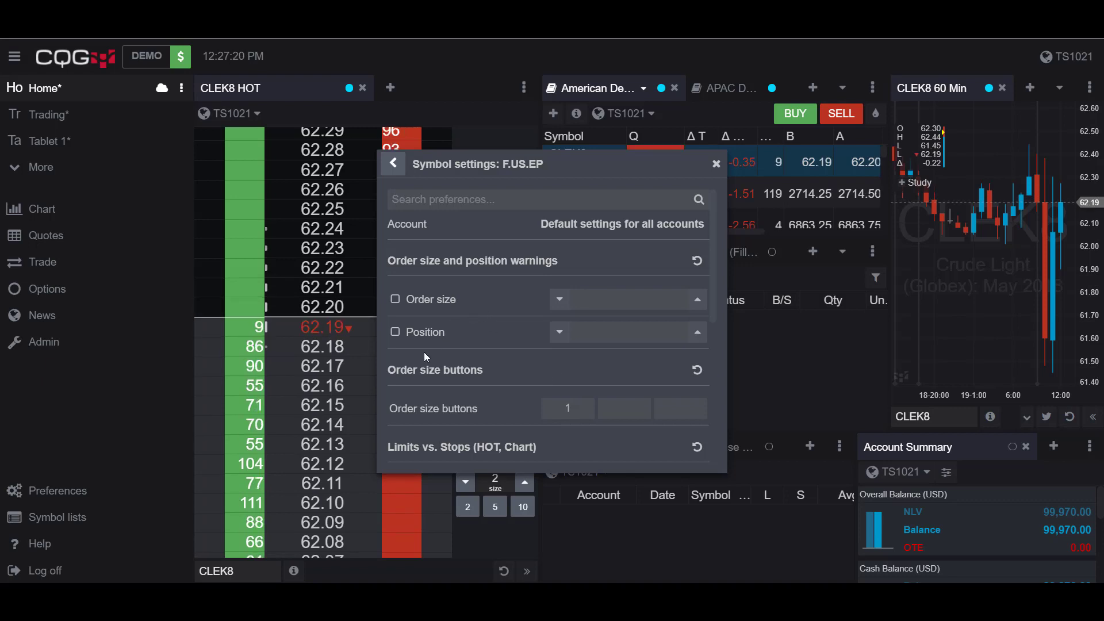
- Enter 100, 150 and 200 in the three F.US.EP order size button fields, replacing the 1
scroll(423, 352, "down", 1)
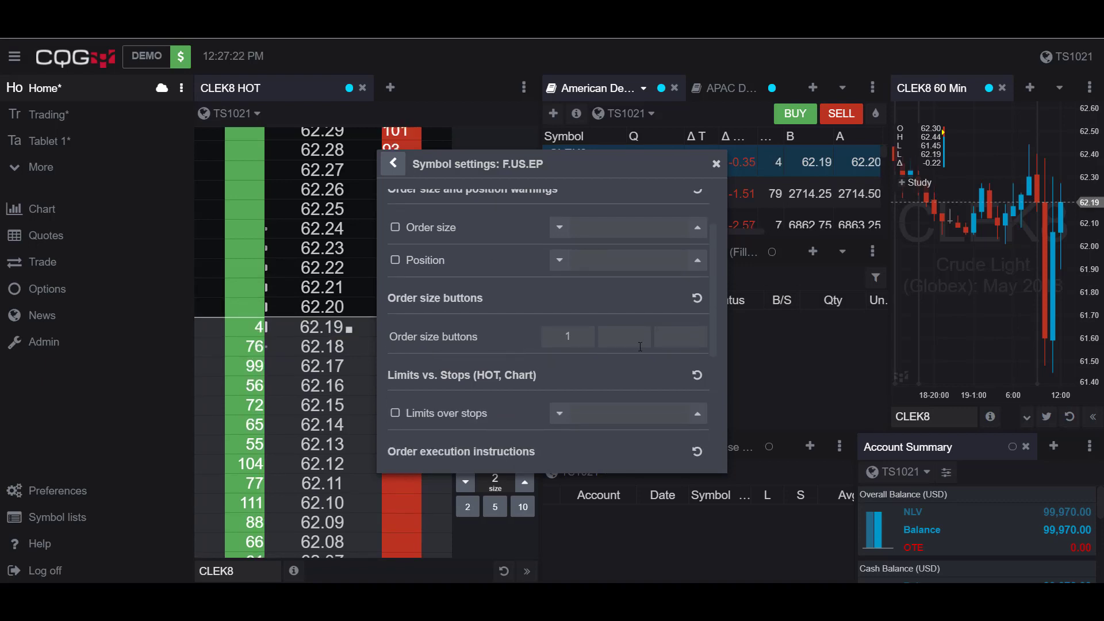
double_click(569, 335)
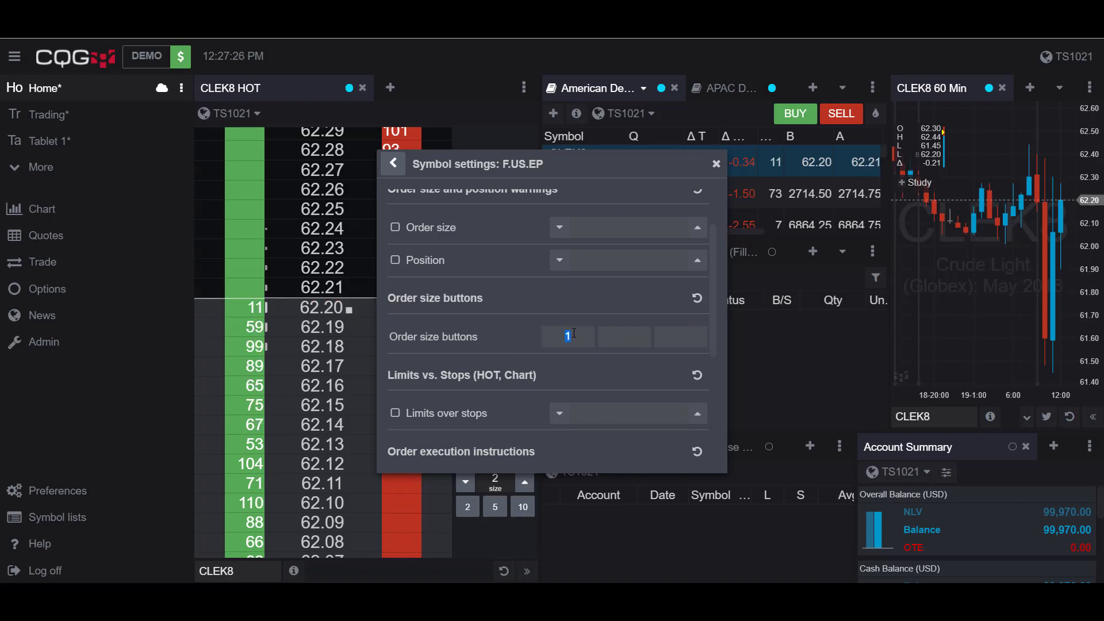
type("100")
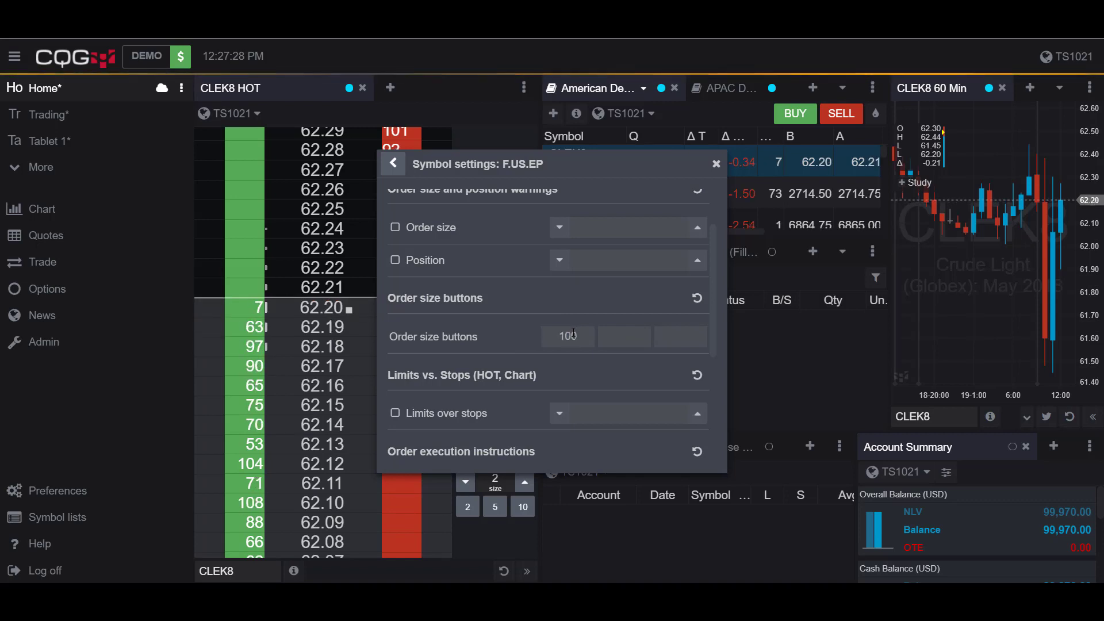
left_click(607, 341)
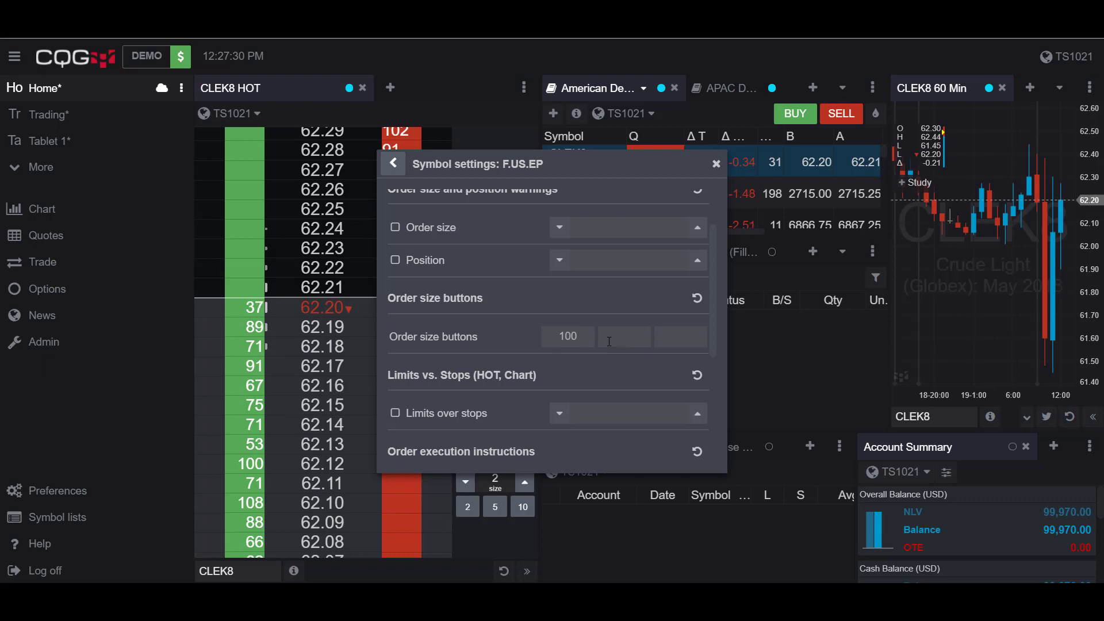
type("150")
left_click(695, 335)
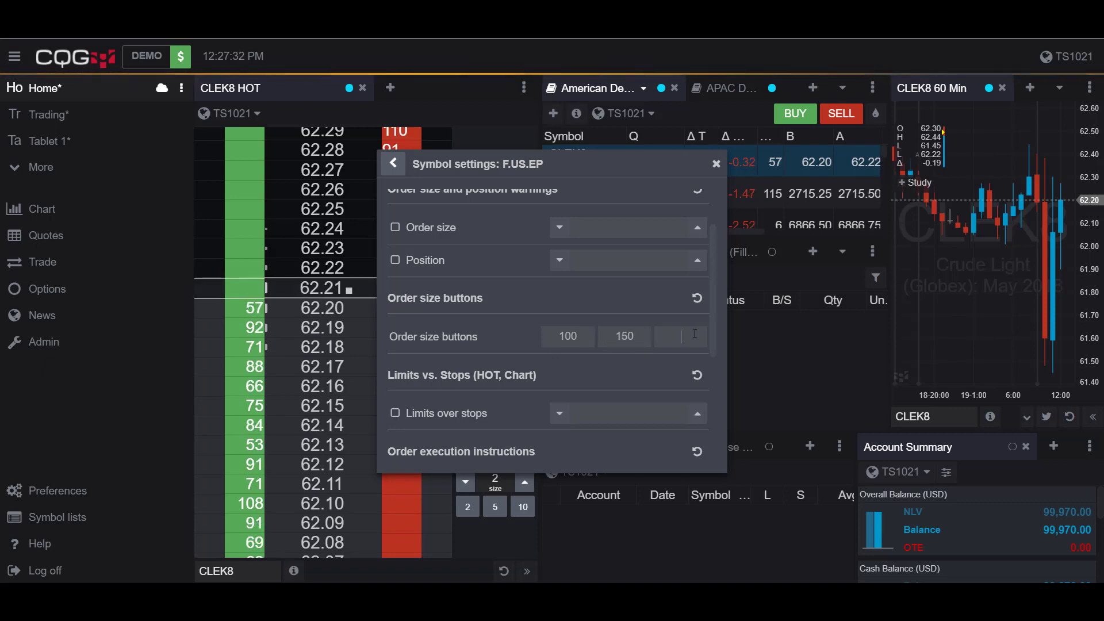
type("200")
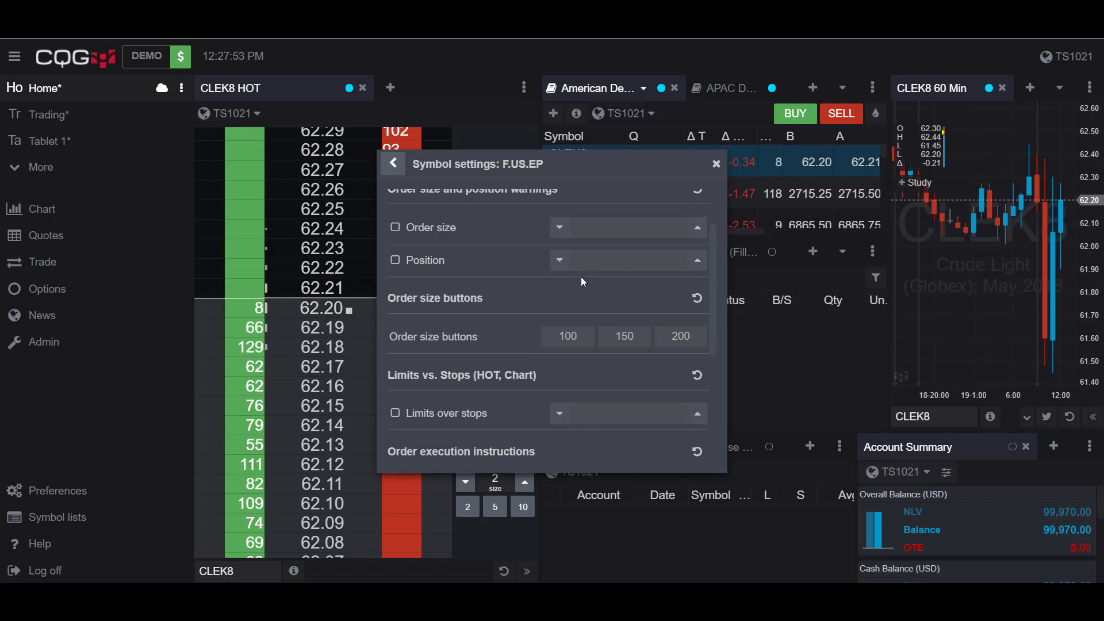
- Close the symbol settings and switch the HOT ticket to E-Mini S&P 500 (EPM8) via an EP search
left_click(716, 163)
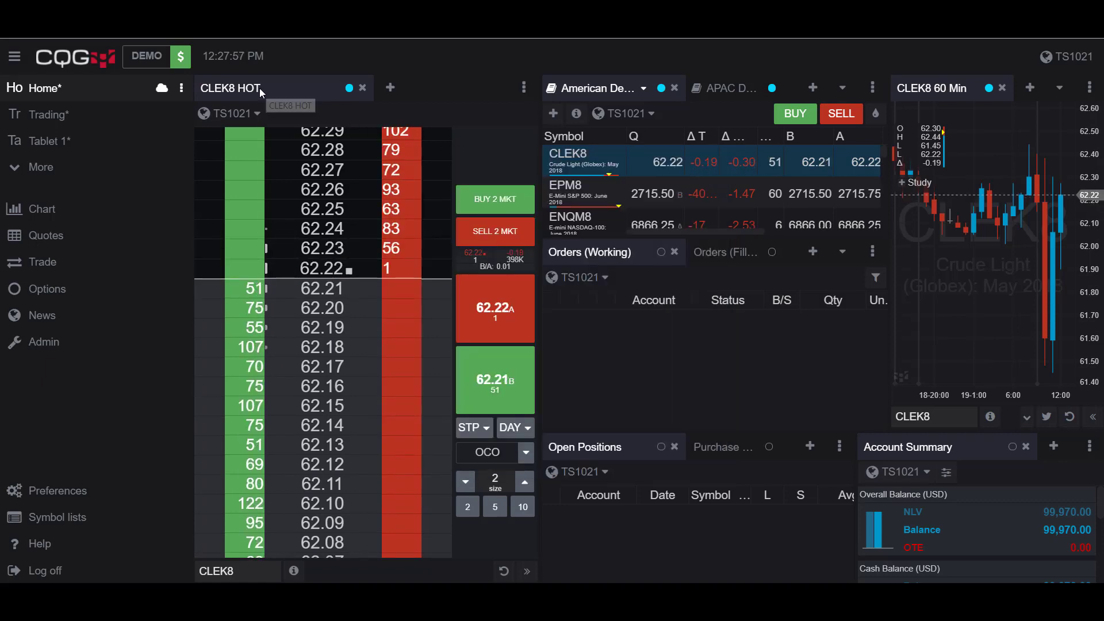
left_click(234, 570)
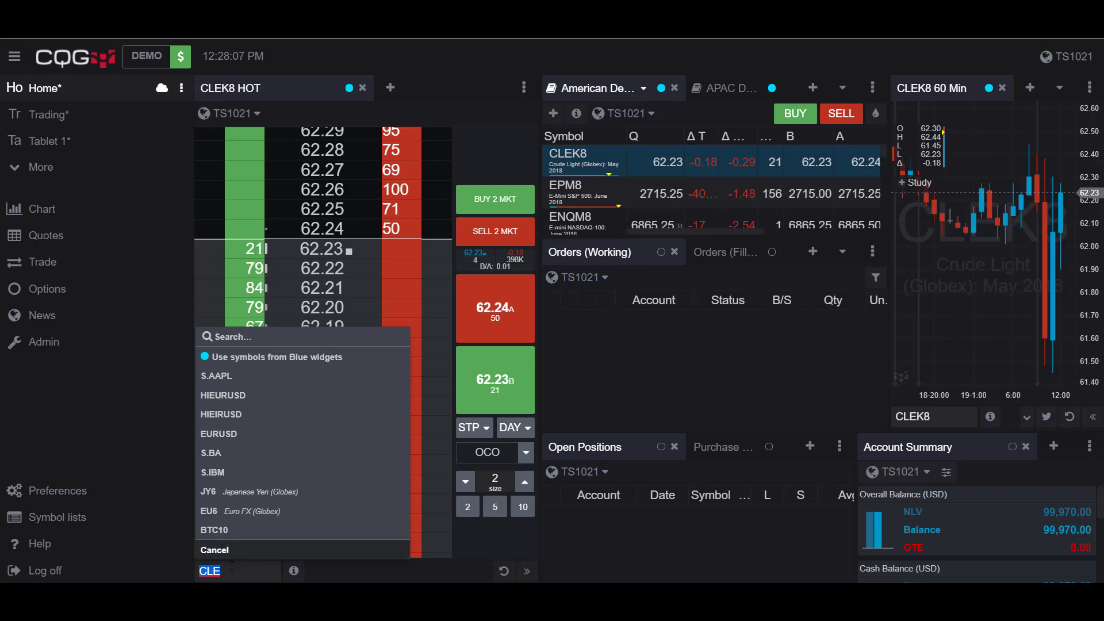
type("EP")
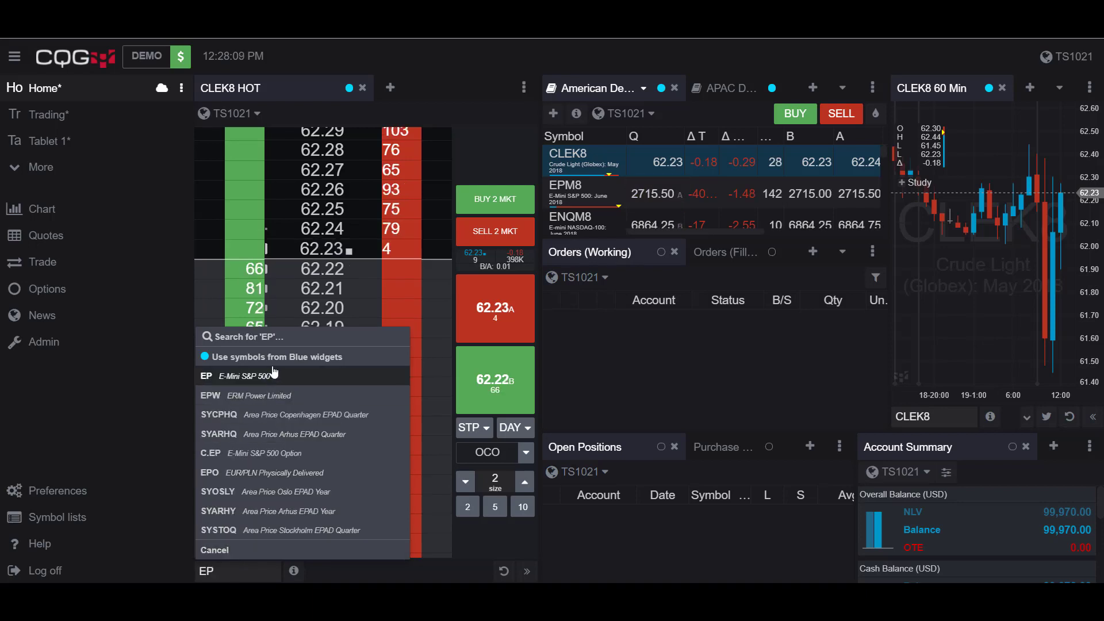
left_click(274, 375)
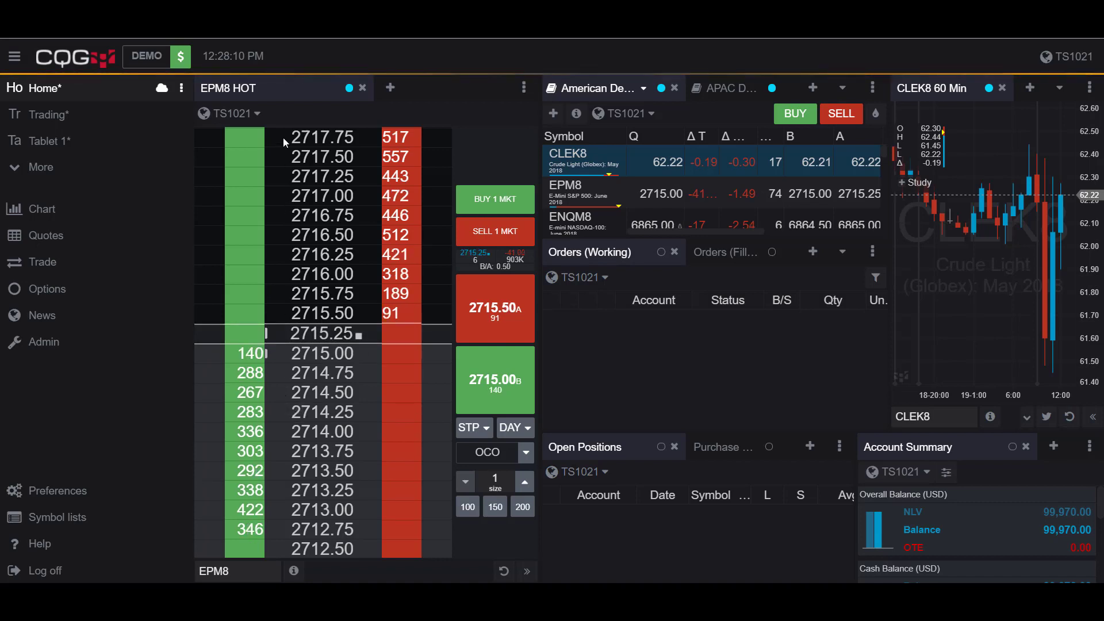